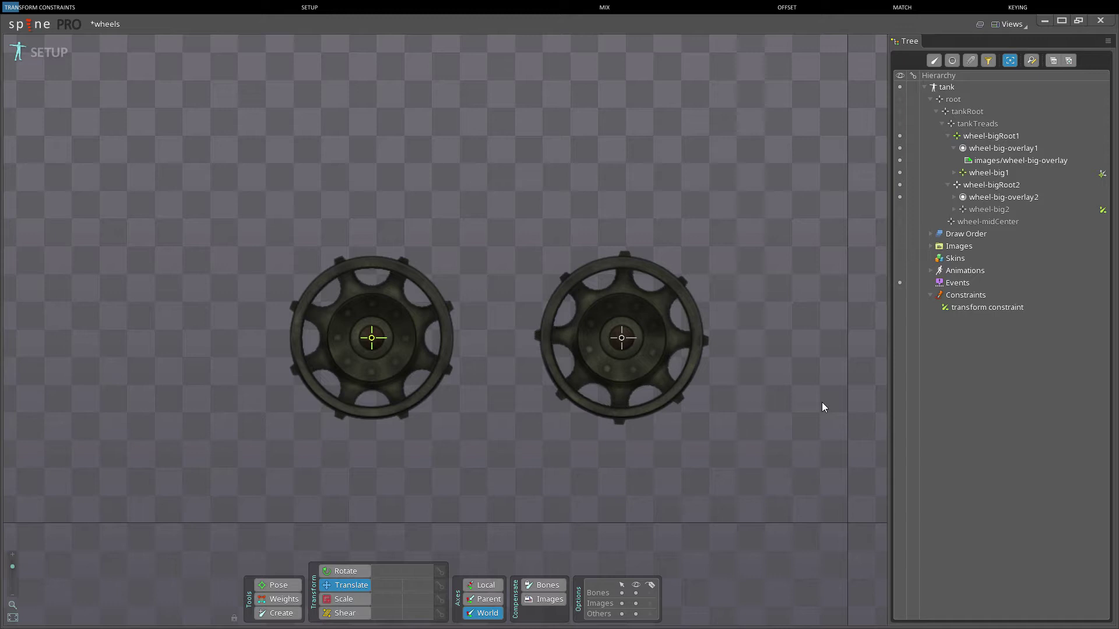
- Select the transform constraint linking wheel-big2 to wheel-big1 to show its properties
{"action": "left_click", "coordinate": [978, 308]}
- Rotate wheel-big1 so both wheels turn, then move it while the right wheel only copies rotation
{"action": "left_click", "coordinate": [979, 309]}
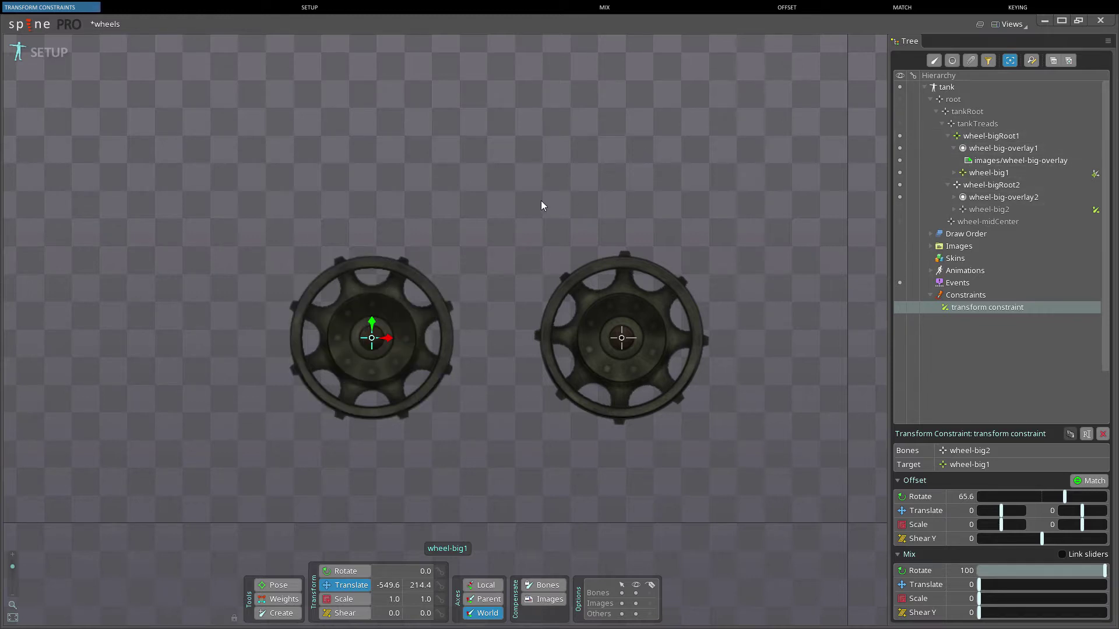
{"action": "key", "text": "c"}
{"action": "mouse_move", "coordinate": [544, 166]}
{"action": "left_mouse_down"}
{"action": "mouse_move", "coordinate": [472, 172]}
{"action": "mouse_move", "coordinate": [247, 137]}
{"action": "mouse_move", "coordinate": [489, 280]}
{"action": "mouse_move", "coordinate": [480, 365]}
{"action": "mouse_move", "coordinate": [342, 140]}
{"action": "mouse_move", "coordinate": [467, 242]}
{"action": "mouse_move", "coordinate": [466, 390]}
{"action": "mouse_move", "coordinate": [429, 186]}
{"action": "mouse_move", "coordinate": [398, 175]}
{"action": "left_mouse_up"}
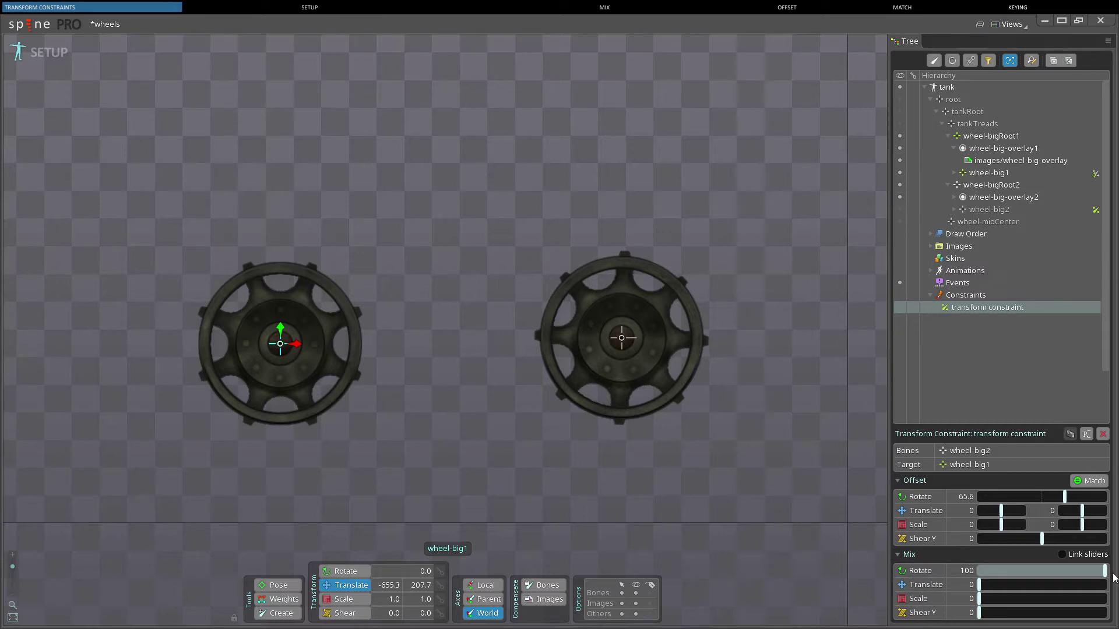
{"action": "left_click_drag", "start_coordinate": [506, 428], "coordinate": [541, 340]}
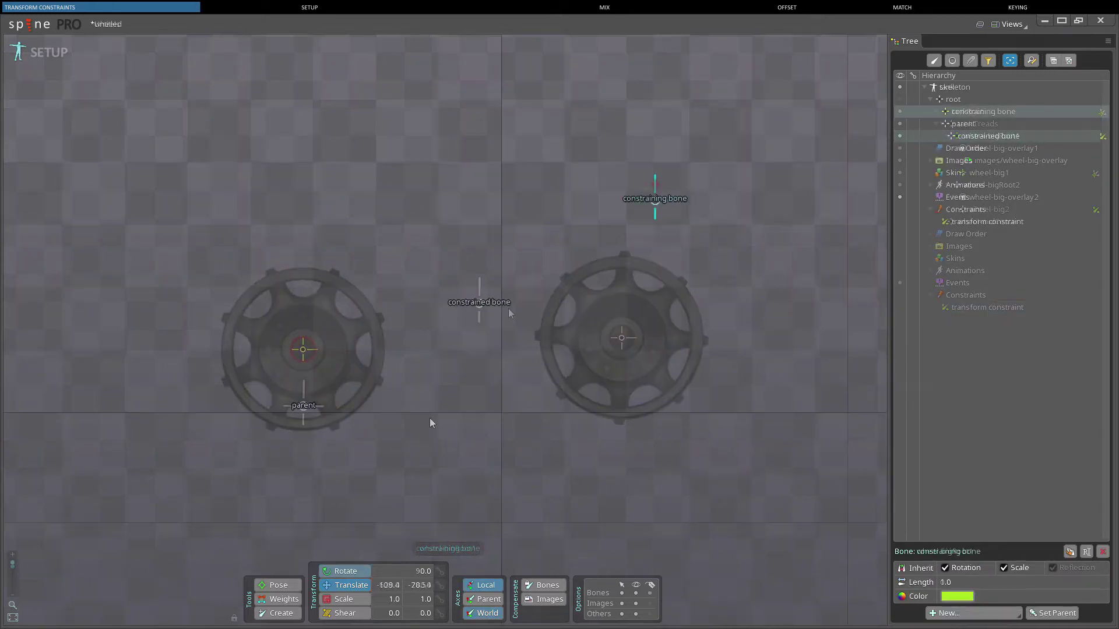
- Drag the parent bone and the constraining bone around, the constrained bone following the constraining one
{"action": "left_click", "coordinate": [298, 413]}
{"action": "mouse_move", "coordinate": [477, 434]}
{"action": "left_mouse_down"}
{"action": "mouse_move", "coordinate": [365, 221]}
{"action": "mouse_move", "coordinate": [500, 412]}
{"action": "left_mouse_up"}
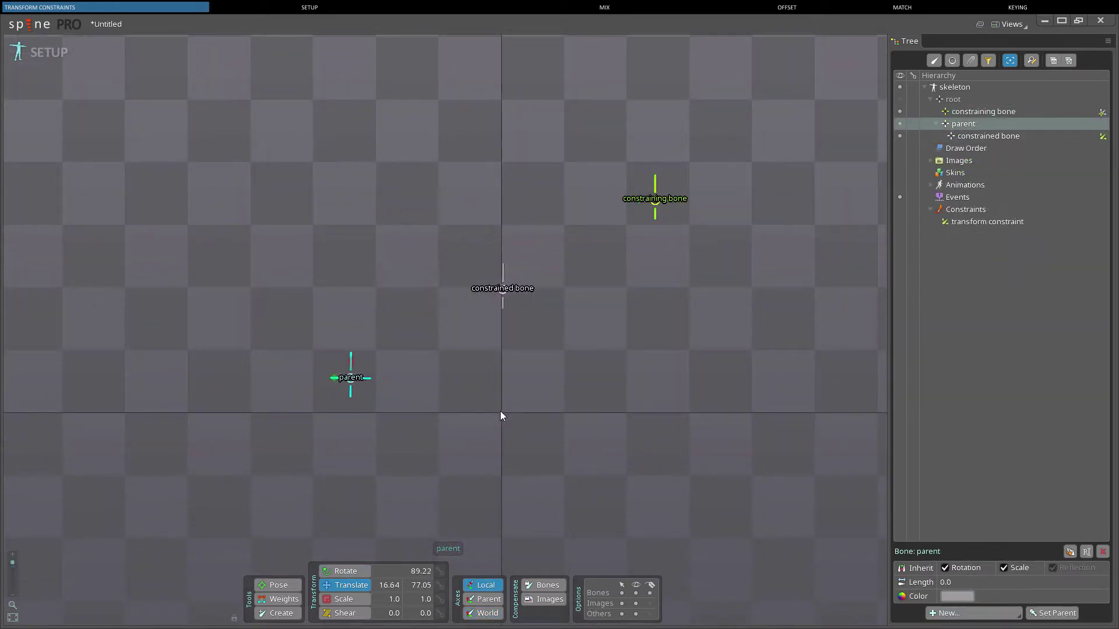
{"action": "left_click", "coordinate": [649, 225]}
{"action": "left_click_drag", "start_coordinate": [691, 241], "coordinate": [566, 567]}
{"action": "left_click_drag", "start_coordinate": [541, 530], "coordinate": [661, 227]}
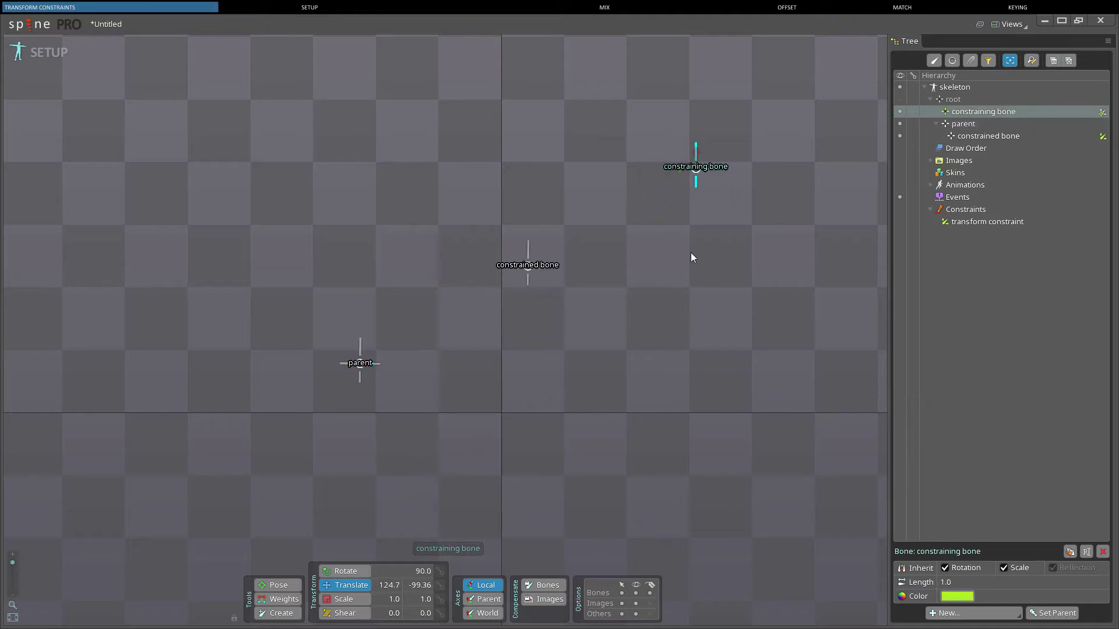
{"action": "left_click", "coordinate": [359, 363]}
{"action": "left_click_drag", "start_coordinate": [473, 353], "coordinate": [476, 349]}
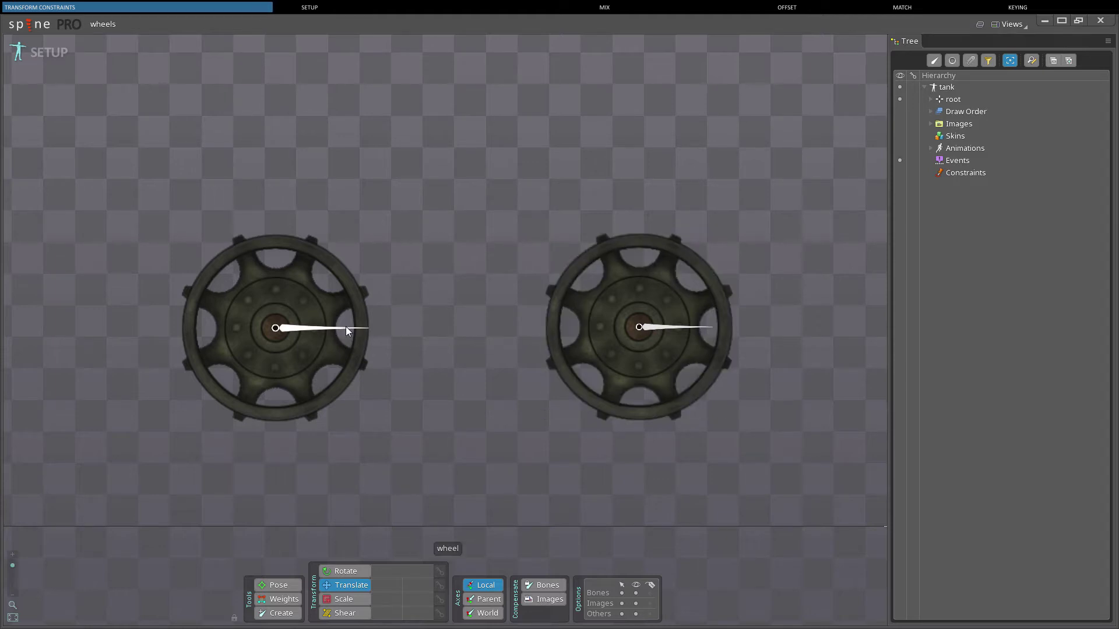
- Inspect the wheel and wheel1 bones, ending with wheel1 selected as the bone to constrain
{"action": "left_click", "coordinate": [323, 321]}
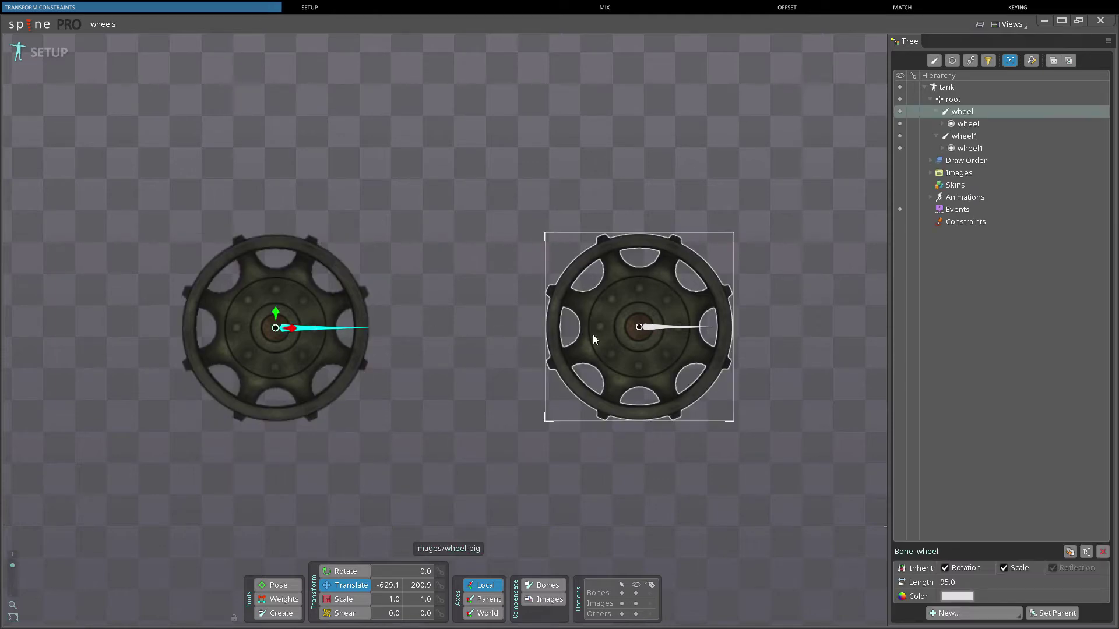
{"action": "left_click", "coordinate": [657, 327]}
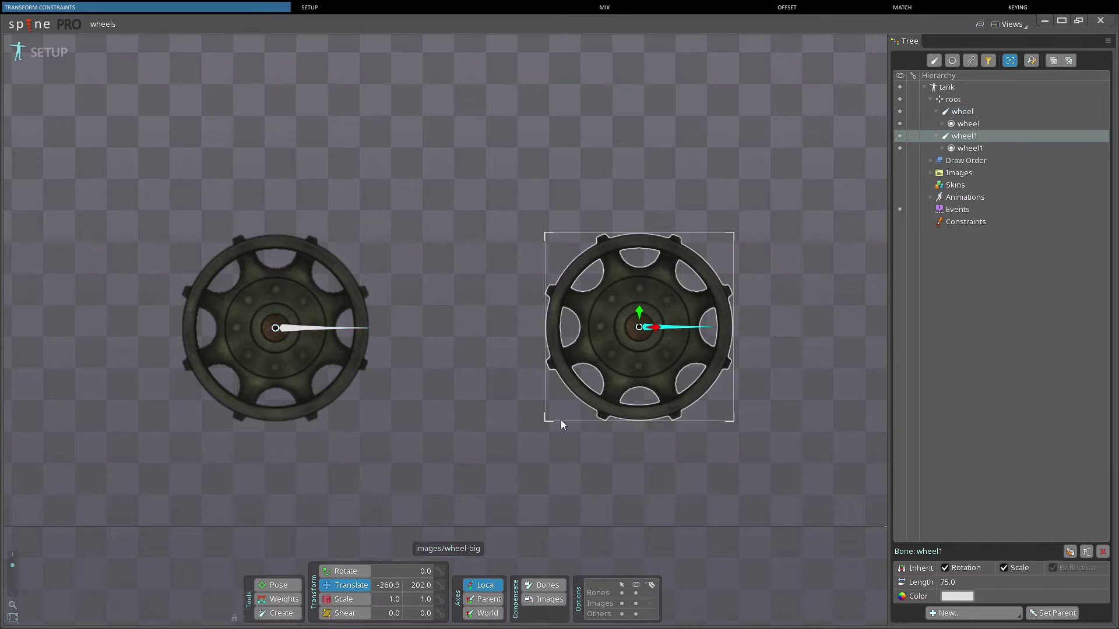
{"action": "left_click", "coordinate": [459, 363]}
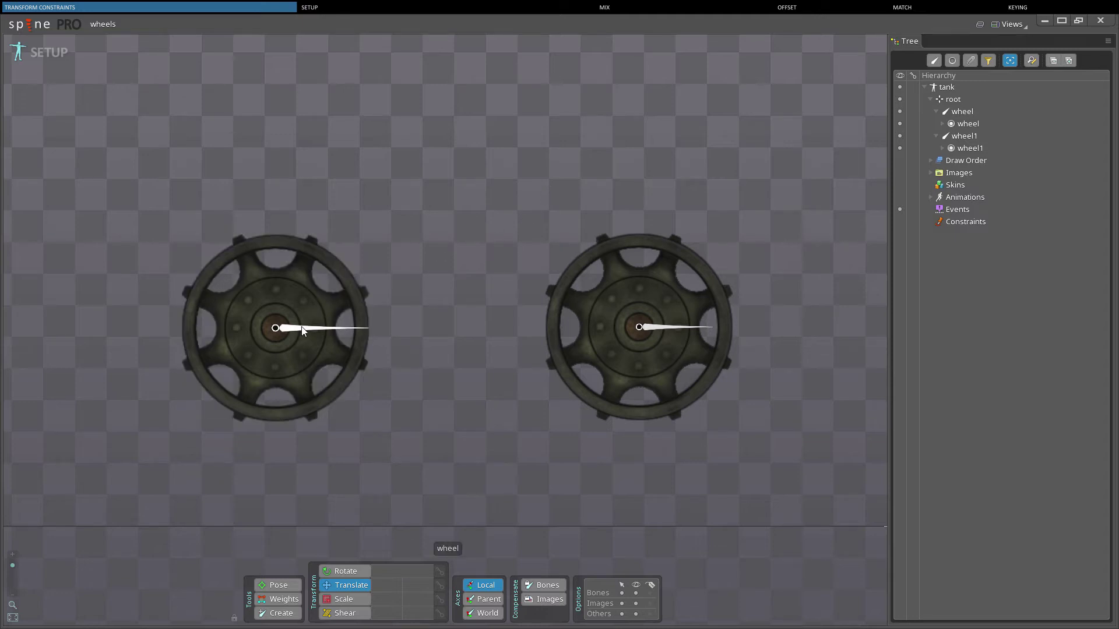
{"action": "left_click", "coordinate": [664, 327]}
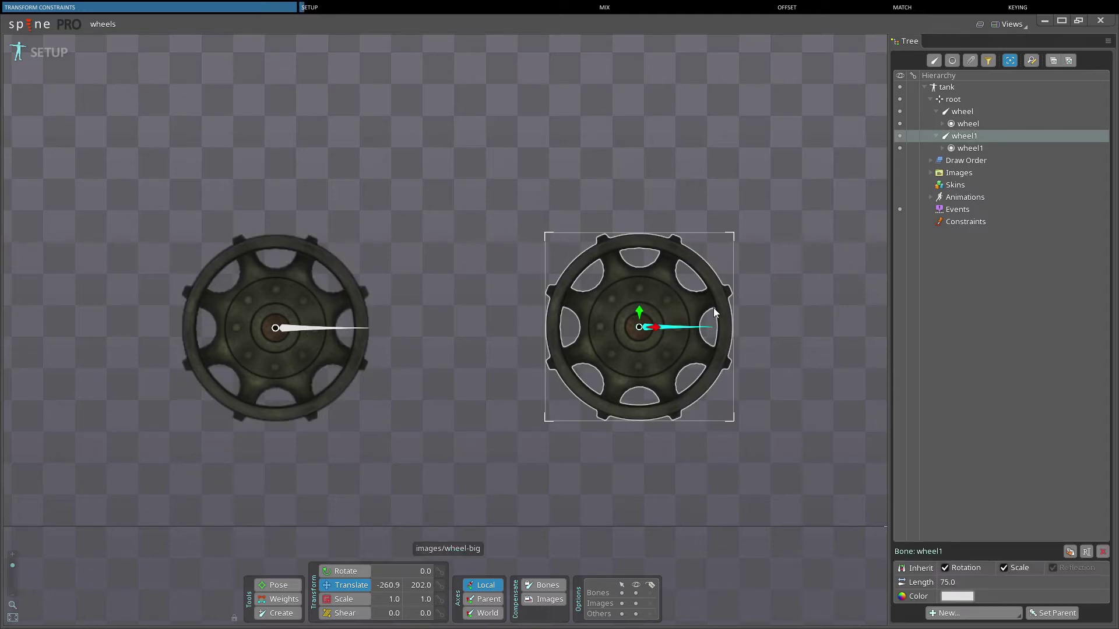
- Create a transform constraint named cns targeting the wheel bone, snapping wheel1 onto it
{"action": "left_click", "coordinate": [977, 614]}
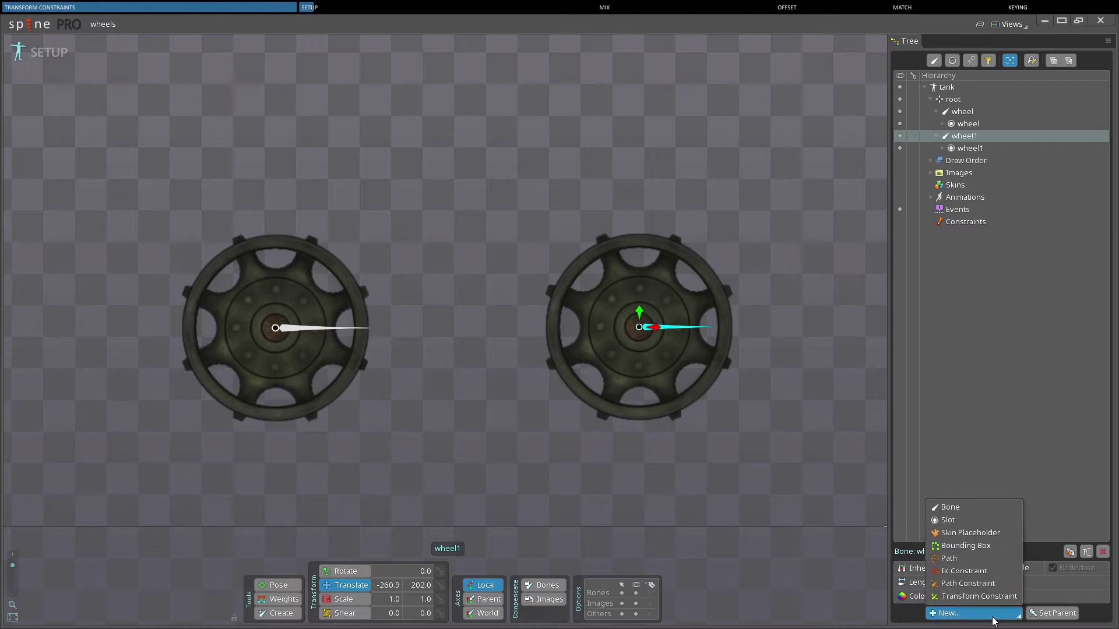
{"action": "left_click", "coordinate": [973, 596]}
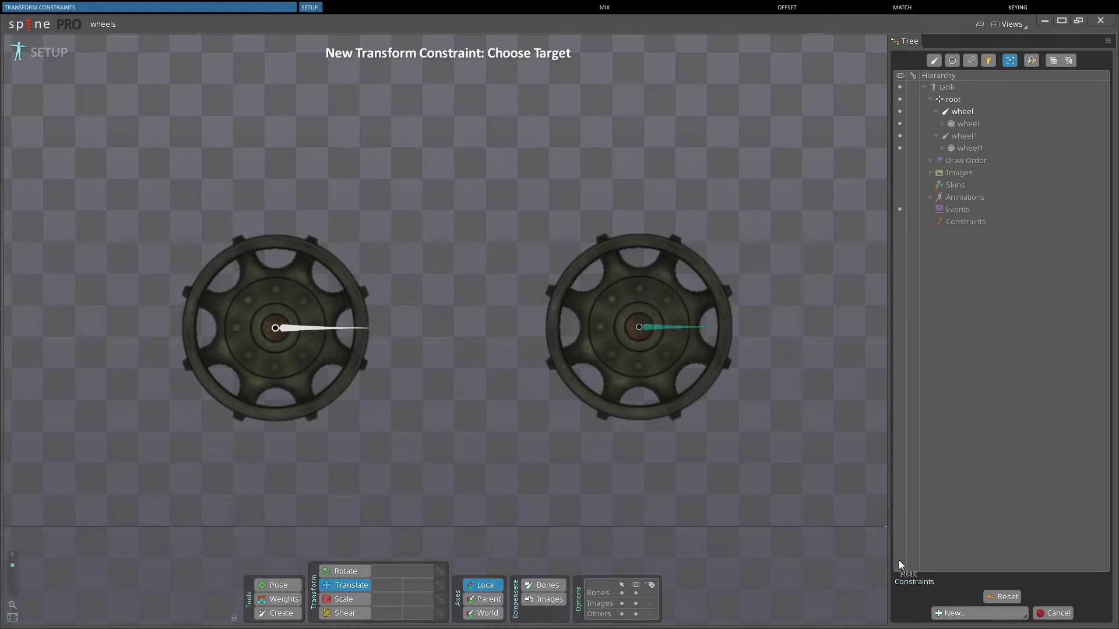
{"action": "left_click", "coordinate": [290, 329]}
{"action": "type", "text": "cns"}
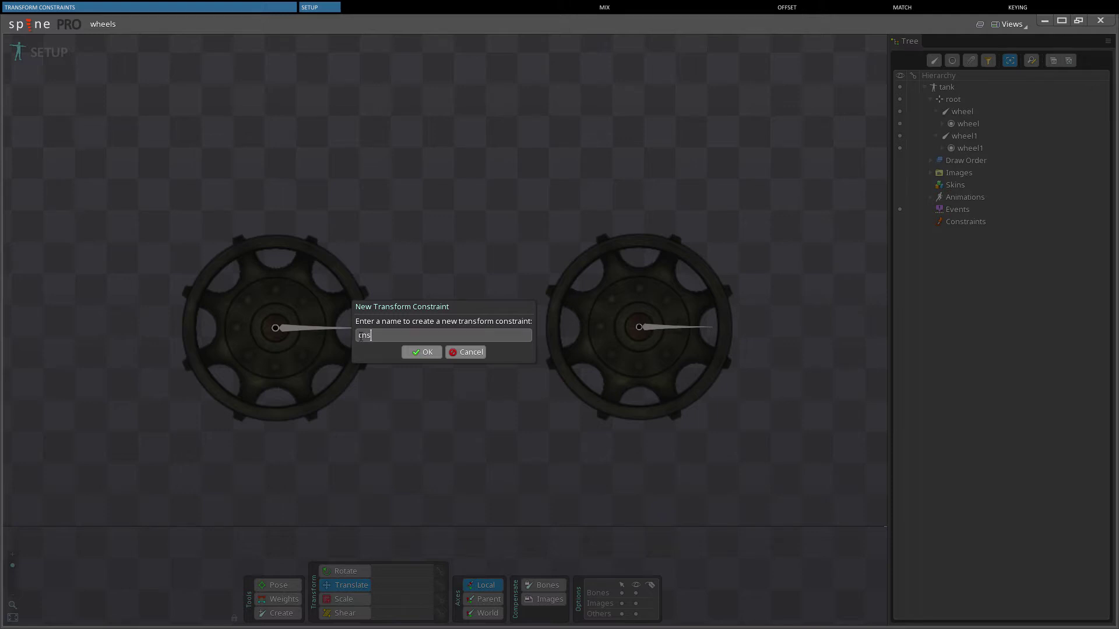
{"action": "key", "text": "Return"}
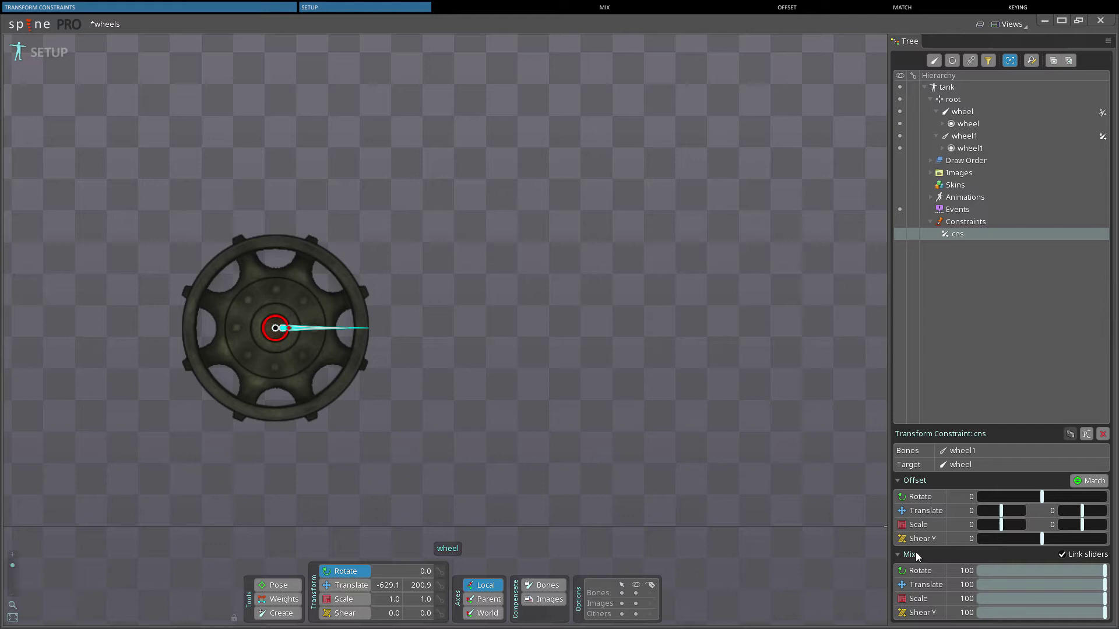
- Drag the cns mix down to 0 so the wheels separate, then back up toward 100
{"action": "left_click_drag", "start_coordinate": [1031, 573], "coordinate": [971, 582]}
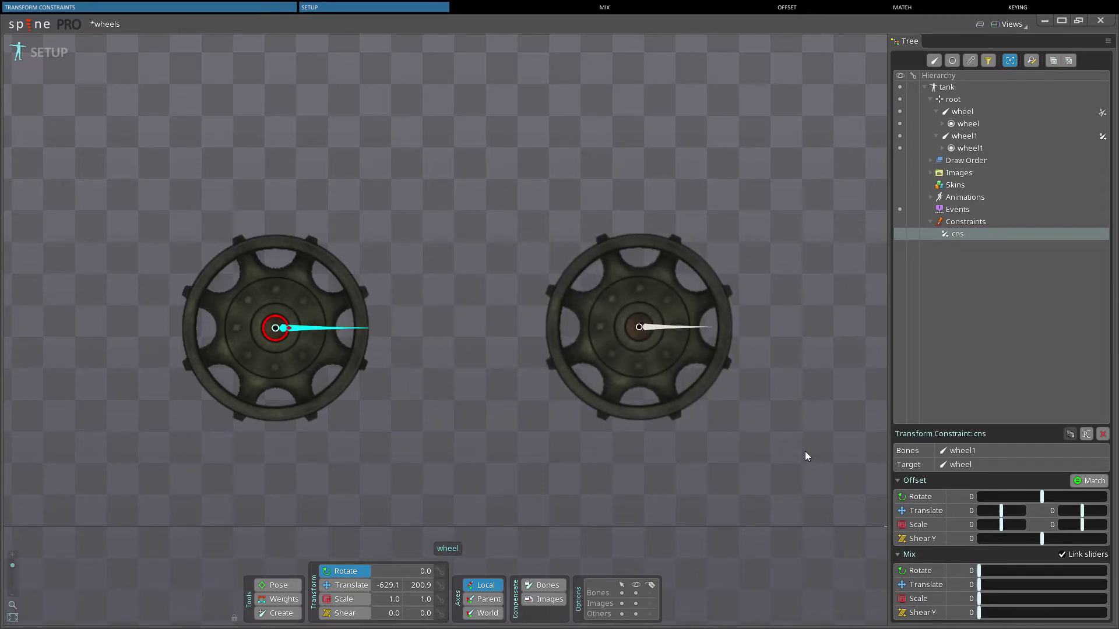
{"action": "left_click_drag", "start_coordinate": [986, 568], "coordinate": [1105, 586]}
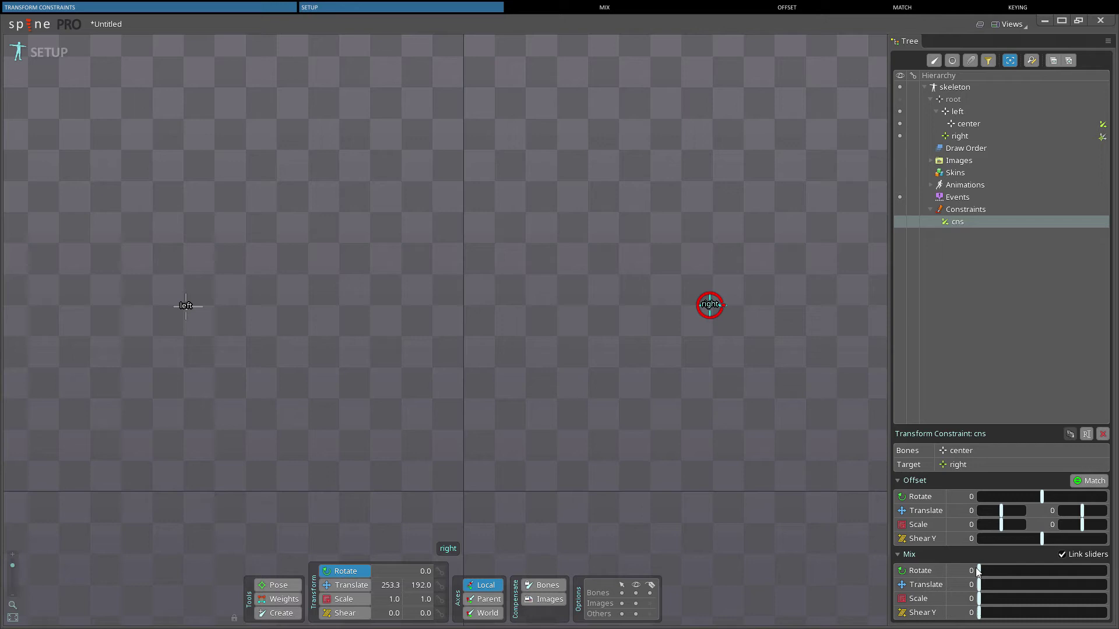
- Set the linked constraint mix to 50 on the left/center/right skeleton
{"action": "left_click_drag", "start_coordinate": [979, 574], "coordinate": [1018, 582]}
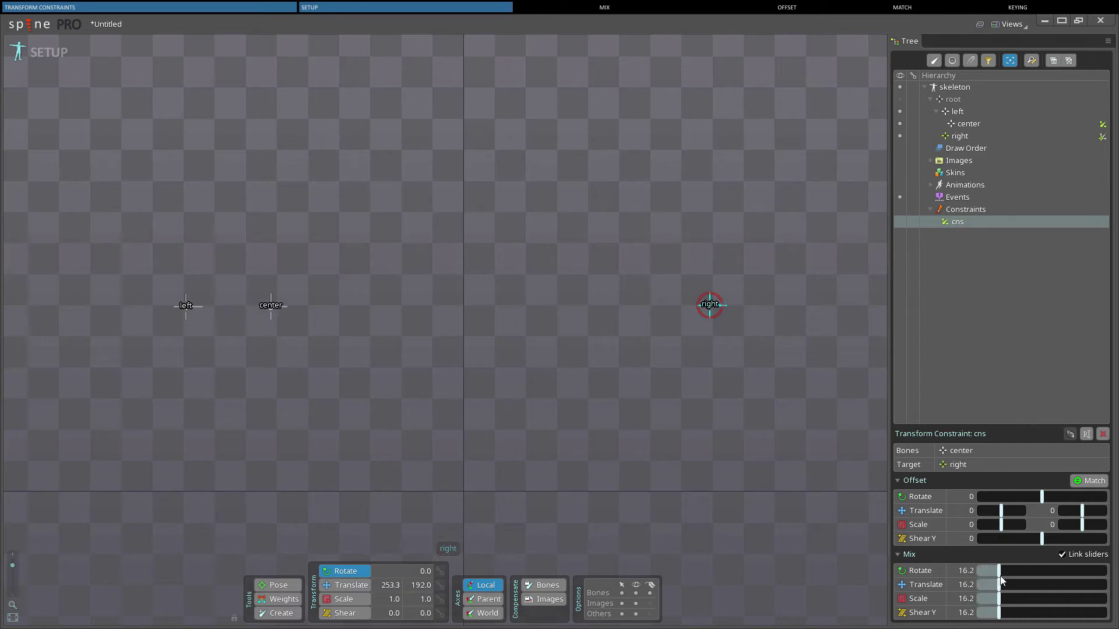
{"action": "left_click", "coordinate": [979, 573]}
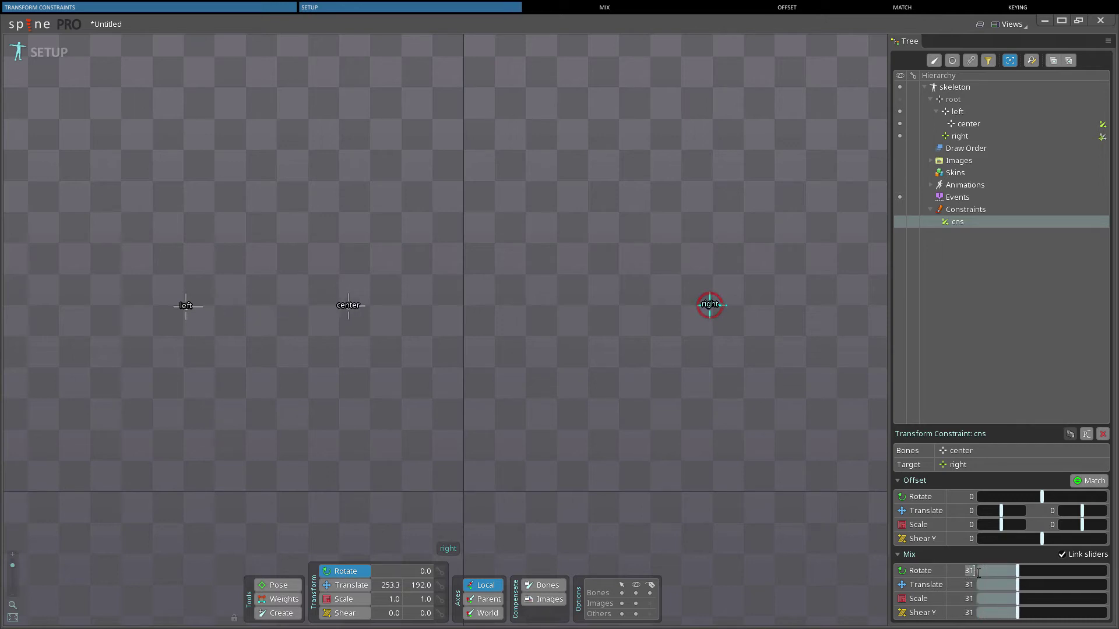
{"action": "type", "text": "50"}
{"action": "key", "text": "Return"}
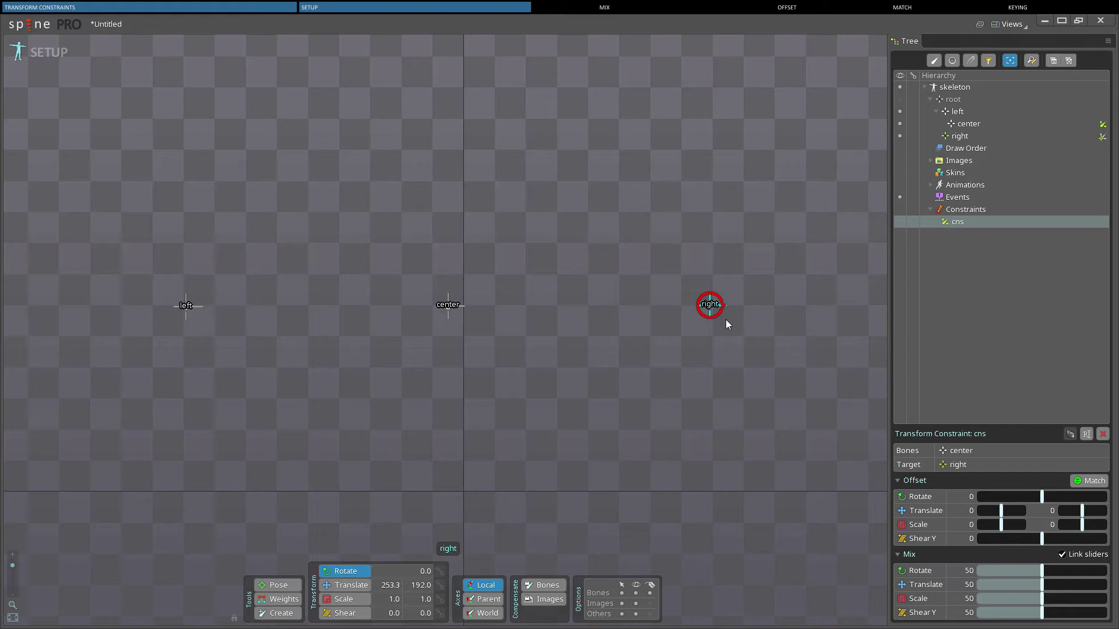
- Move the right and left bones around so the center bone follows at half mix
{"action": "key", "text": "v"}
{"action": "mouse_move", "coordinate": [756, 344]}
{"action": "left_mouse_down"}
{"action": "mouse_move", "coordinate": [699, 201]}
{"action": "mouse_move", "coordinate": [560, 412]}
{"action": "mouse_move", "coordinate": [824, 398]}
{"action": "left_mouse_up"}
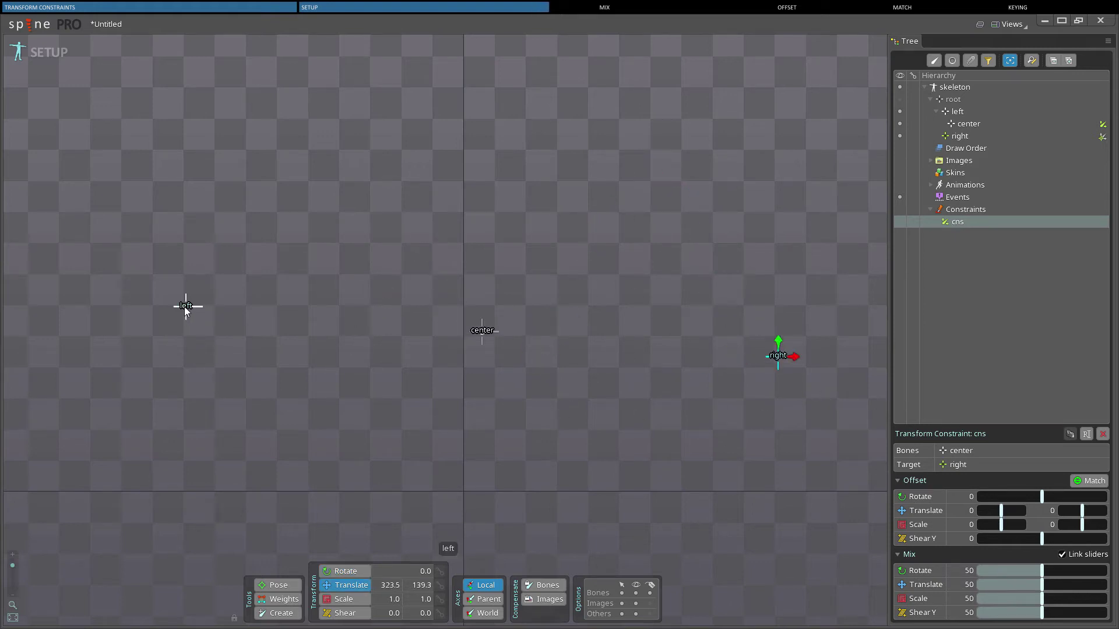
{"action": "mouse_move", "coordinate": [186, 306]}
{"action": "left_mouse_down"}
{"action": "mouse_move", "coordinate": [324, 380]}
{"action": "mouse_move", "coordinate": [600, 430]}
{"action": "mouse_move", "coordinate": [297, 348]}
{"action": "left_mouse_up"}
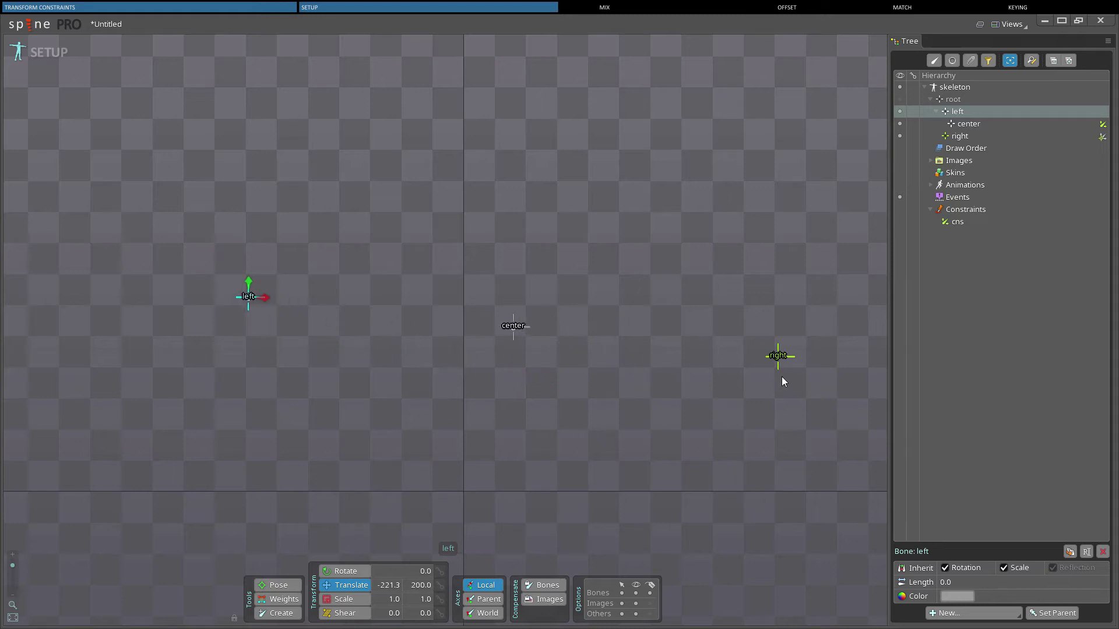
{"action": "mouse_move", "coordinate": [782, 381]}
{"action": "left_mouse_down"}
{"action": "mouse_move", "coordinate": [779, 358]}
{"action": "mouse_move", "coordinate": [679, 359]}
{"action": "mouse_move", "coordinate": [515, 302]}
{"action": "mouse_move", "coordinate": [602, 202]}
{"action": "mouse_move", "coordinate": [670, 381]}
{"action": "left_mouse_up"}
{"action": "left_click", "coordinate": [962, 214]}
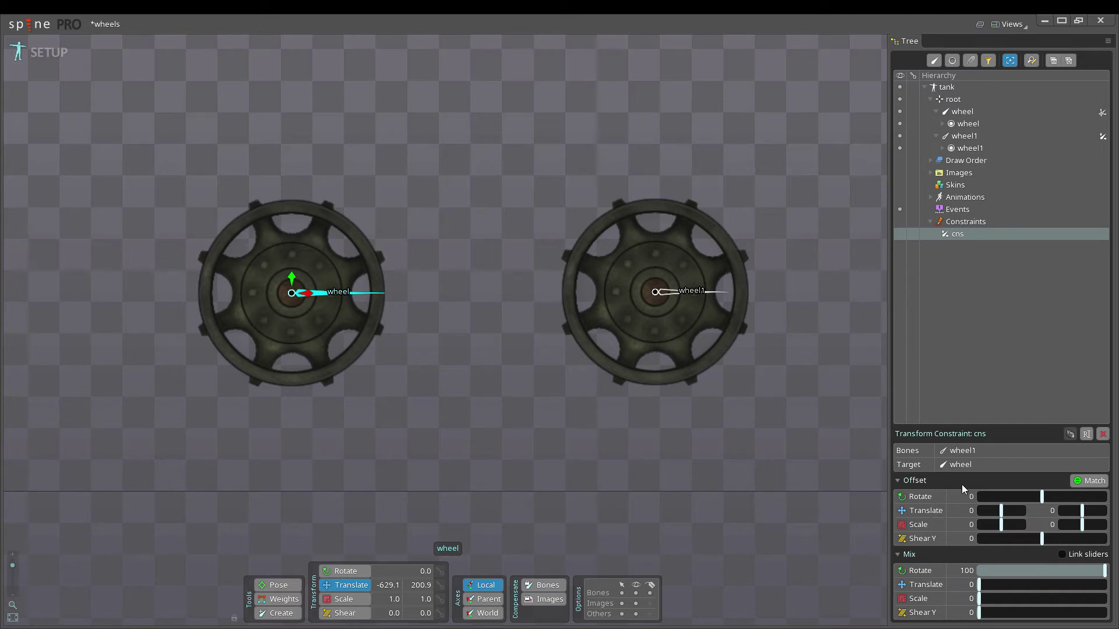
- Set cns's rotate offset to 90 degrees and rotate the wheel bone so wheel1 follows offset
{"action": "left_click_drag", "start_coordinate": [1039, 501], "coordinate": [1011, 497]}
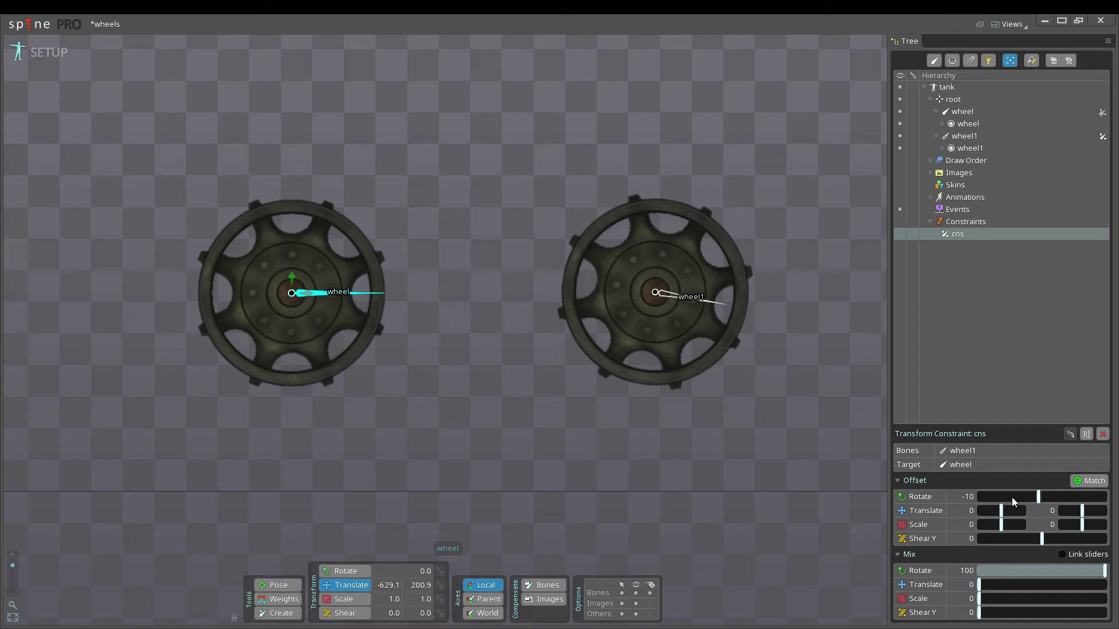
{"action": "left_click", "coordinate": [965, 496]}
{"action": "type", "text": "90"}
{"action": "key", "text": "Return"}
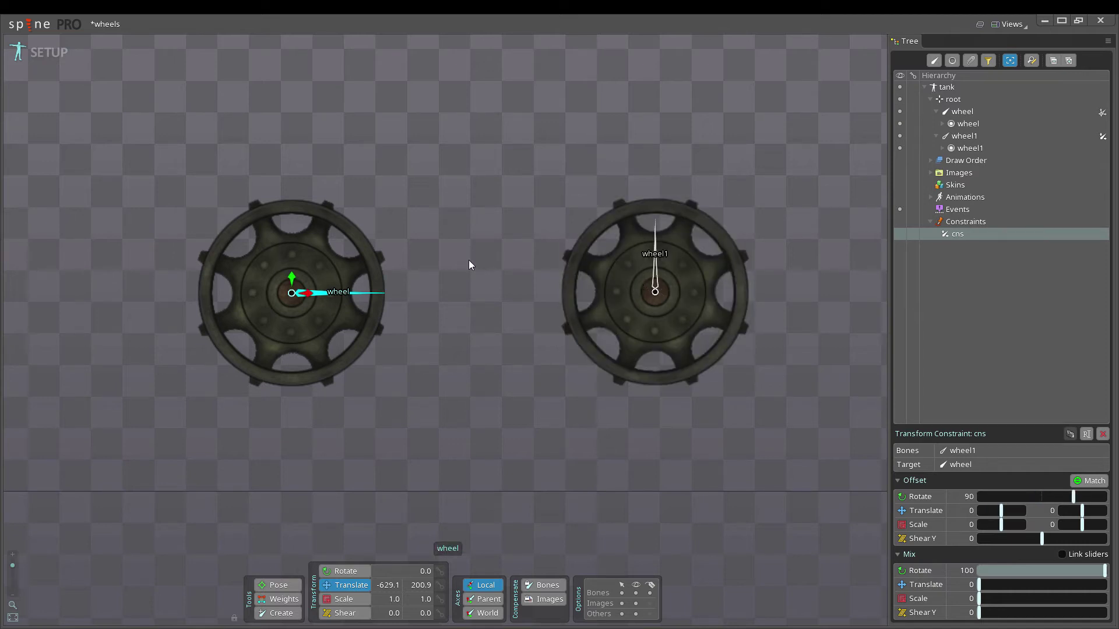
{"action": "key", "text": "c"}
{"action": "mouse_move", "coordinate": [469, 260]}
{"action": "left_mouse_down"}
{"action": "mouse_move", "coordinate": [331, 145]}
{"action": "mouse_move", "coordinate": [453, 378]}
{"action": "mouse_move", "coordinate": [829, 453]}
{"action": "left_mouse_up"}
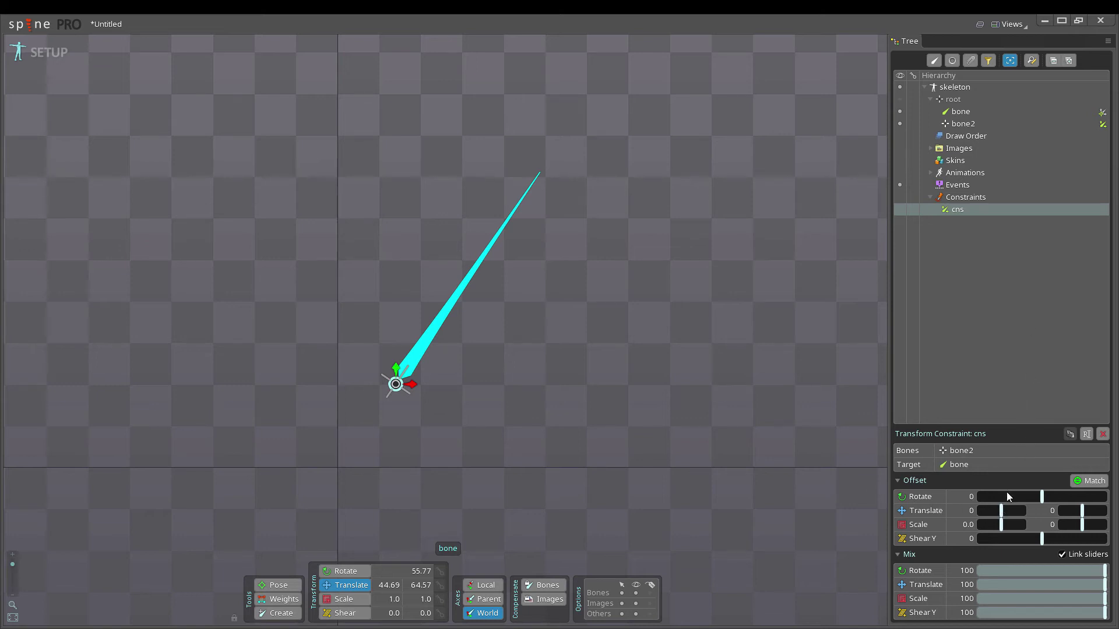
- Try translate and rotate offsets on bone2, undo them, then drop the cns mix to 0
{"action": "left_click_drag", "start_coordinate": [1003, 514], "coordinate": [1091, 516]}
{"action": "left_click_drag", "start_coordinate": [1042, 496], "coordinate": [1055, 496]}
{"action": "key", "text": "ctrl+z"}
{"action": "key", "text": "ctrl+z"}
{"action": "left_click_drag", "start_coordinate": [1104, 574], "coordinate": [1049, 577]}
{"action": "left_click_drag", "start_coordinate": [1011, 575], "coordinate": [981, 573]}
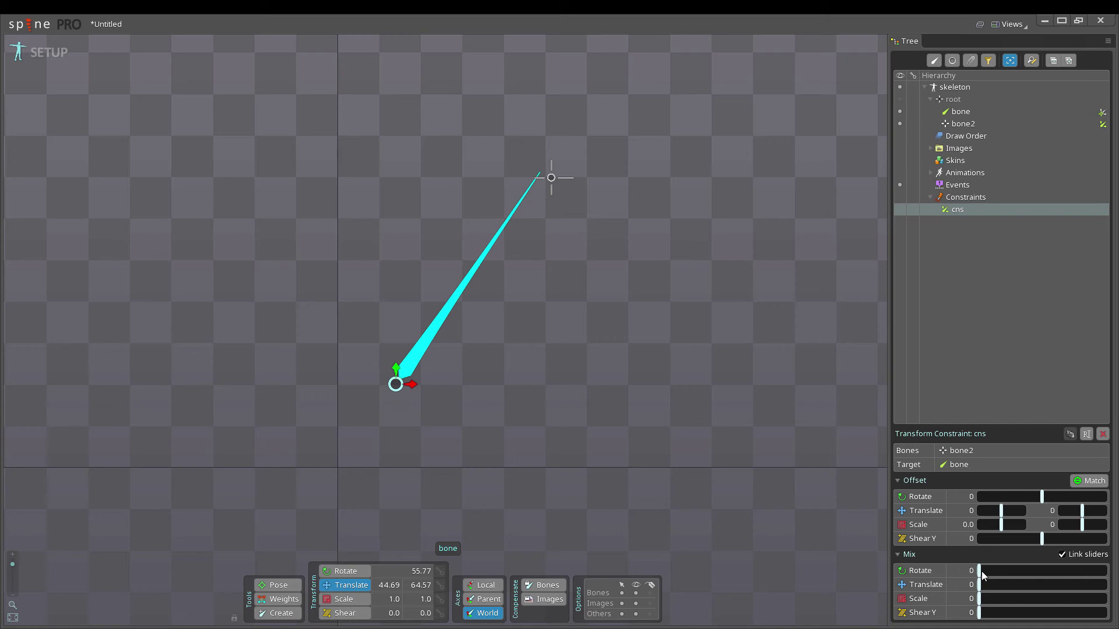
- Match cns's offsets to bone2's current position, raise mix to 100 and rotate bone to test
{"action": "left_click", "coordinate": [568, 178]}
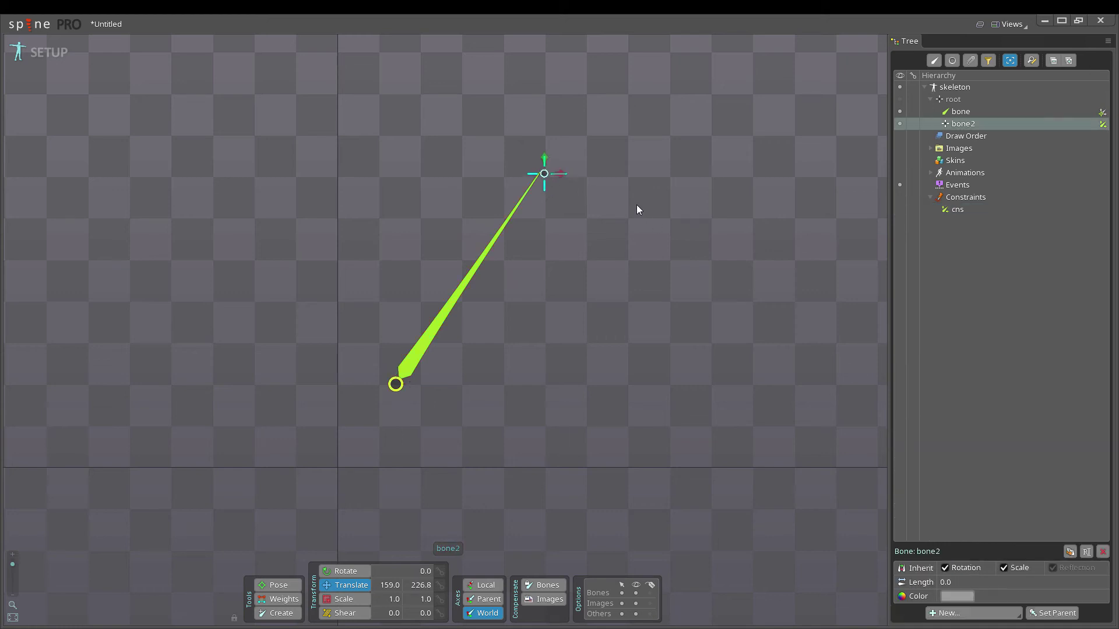
{"action": "left_click", "coordinate": [941, 211]}
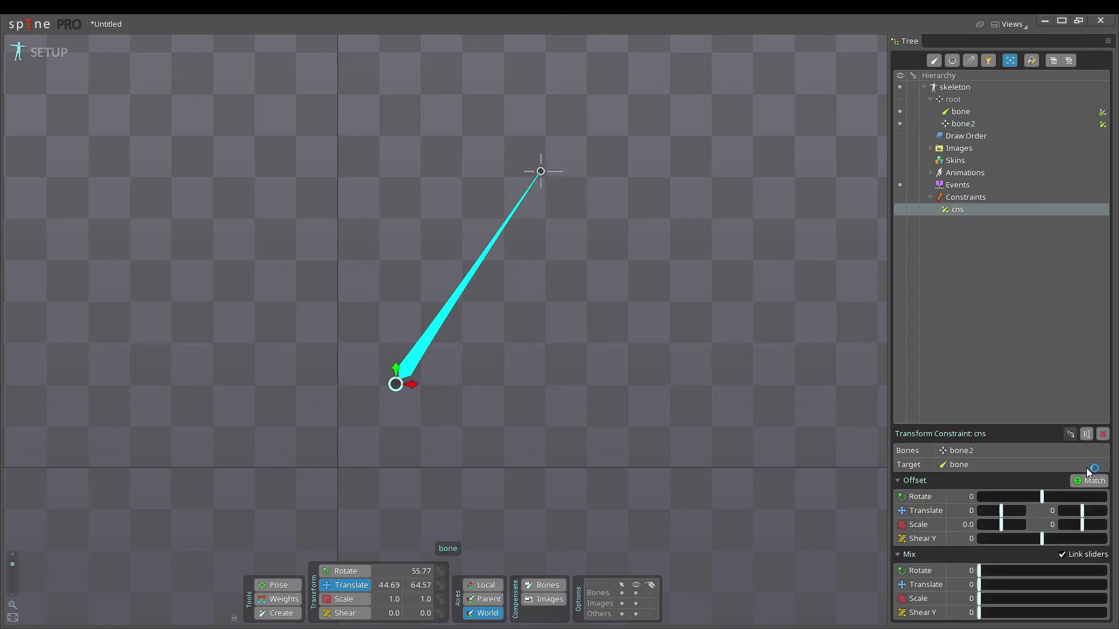
{"action": "left_click", "coordinate": [1096, 483]}
{"action": "left_click_drag", "start_coordinate": [980, 570], "coordinate": [1107, 576]}
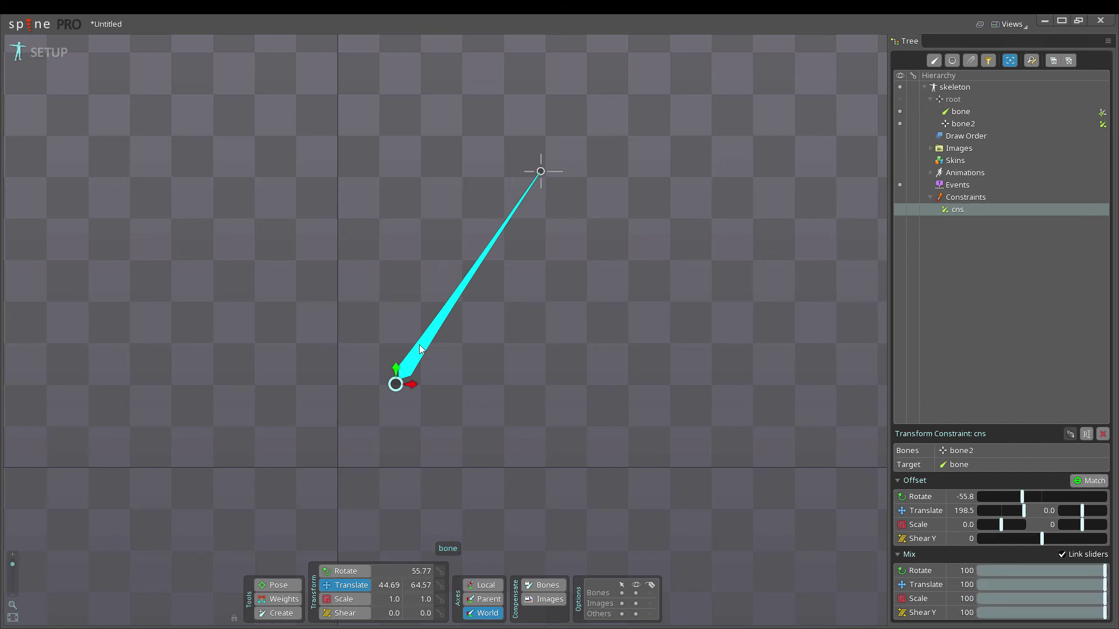
{"action": "key", "text": "c"}
{"action": "mouse_move", "coordinate": [620, 375]}
{"action": "left_mouse_down"}
{"action": "mouse_move", "coordinate": [530, 264]}
{"action": "mouse_move", "coordinate": [603, 348]}
{"action": "mouse_move", "coordinate": [618, 402]}
{"action": "mouse_move", "coordinate": [503, 284]}
{"action": "mouse_move", "coordinate": [574, 349]}
{"action": "mouse_move", "coordinate": [620, 418]}
{"action": "left_mouse_up"}
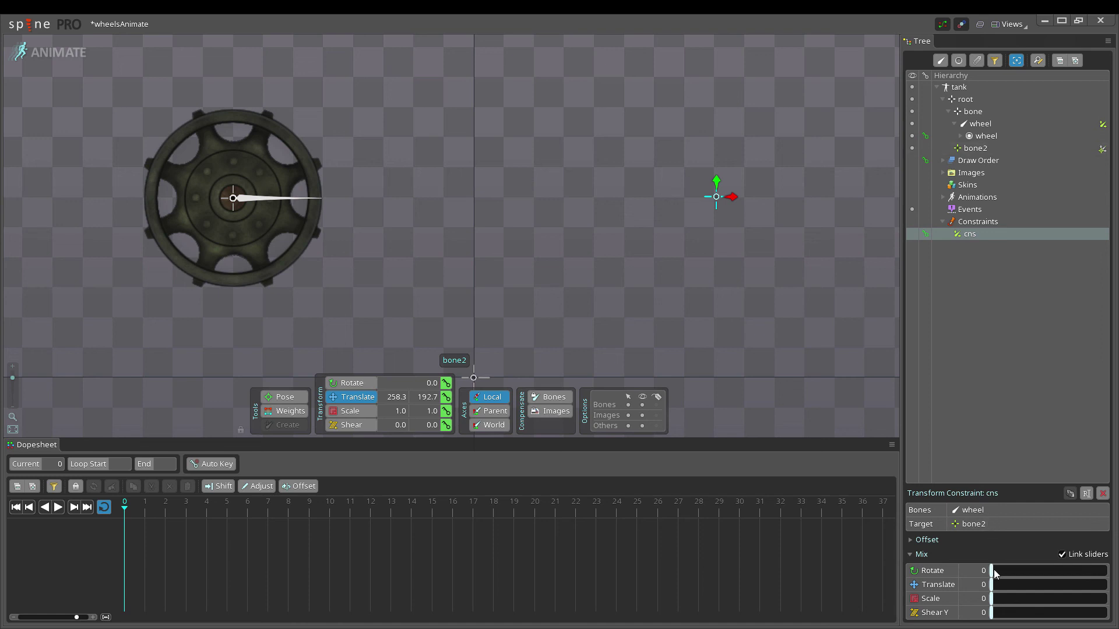
- Key cns mix at 100 on frame 0 and at 0 on frame 8 of the drive animation
{"action": "left_click_drag", "start_coordinate": [994, 573], "coordinate": [1106, 584]}
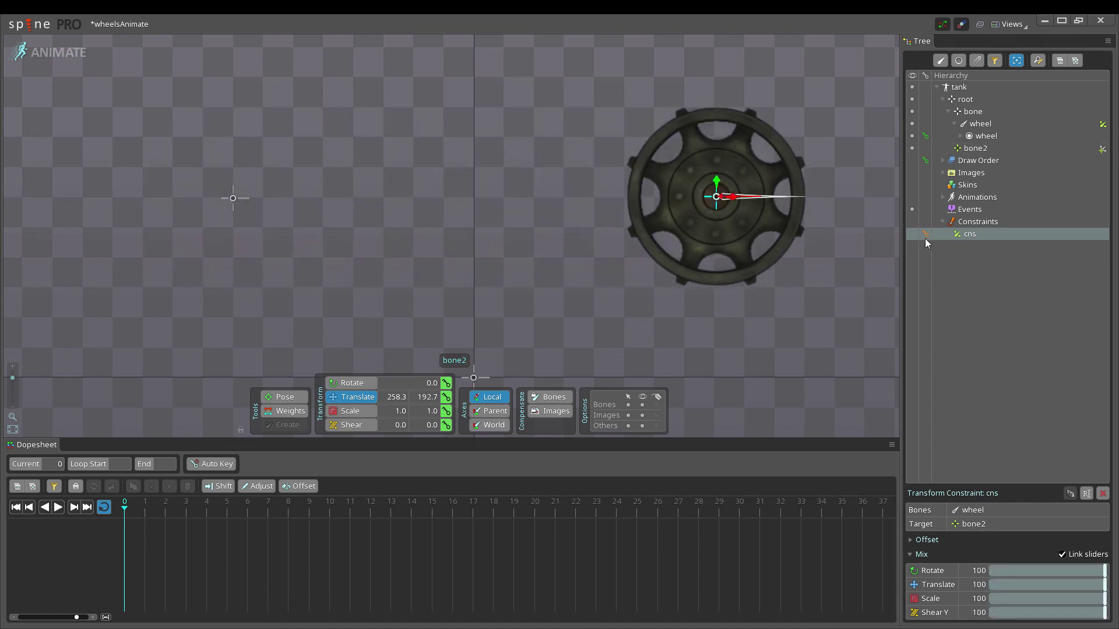
{"action": "left_click", "coordinate": [926, 234]}
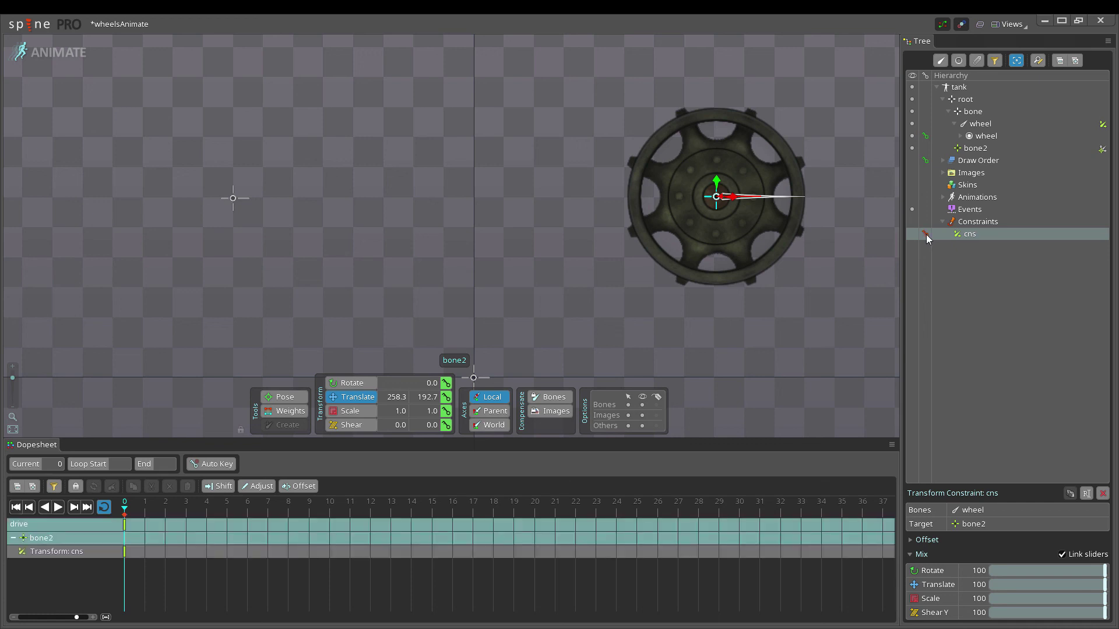
{"action": "left_click_drag", "start_coordinate": [147, 515], "coordinate": [288, 516]}
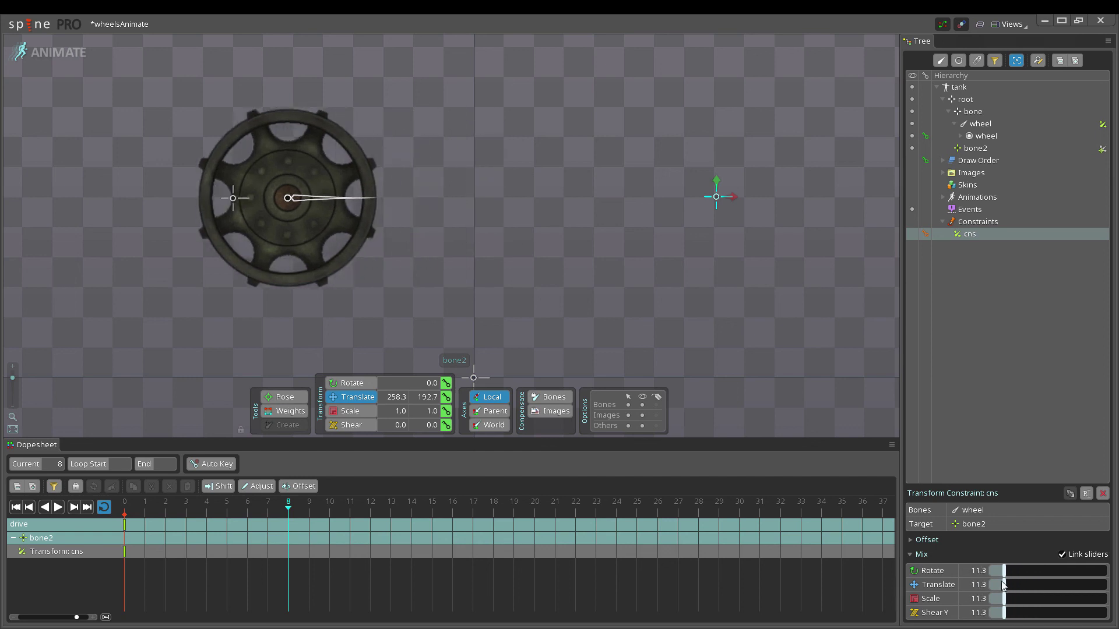
{"action": "left_click_drag", "start_coordinate": [1070, 569], "coordinate": [991, 571]}
{"action": "left_click", "coordinate": [926, 235]}
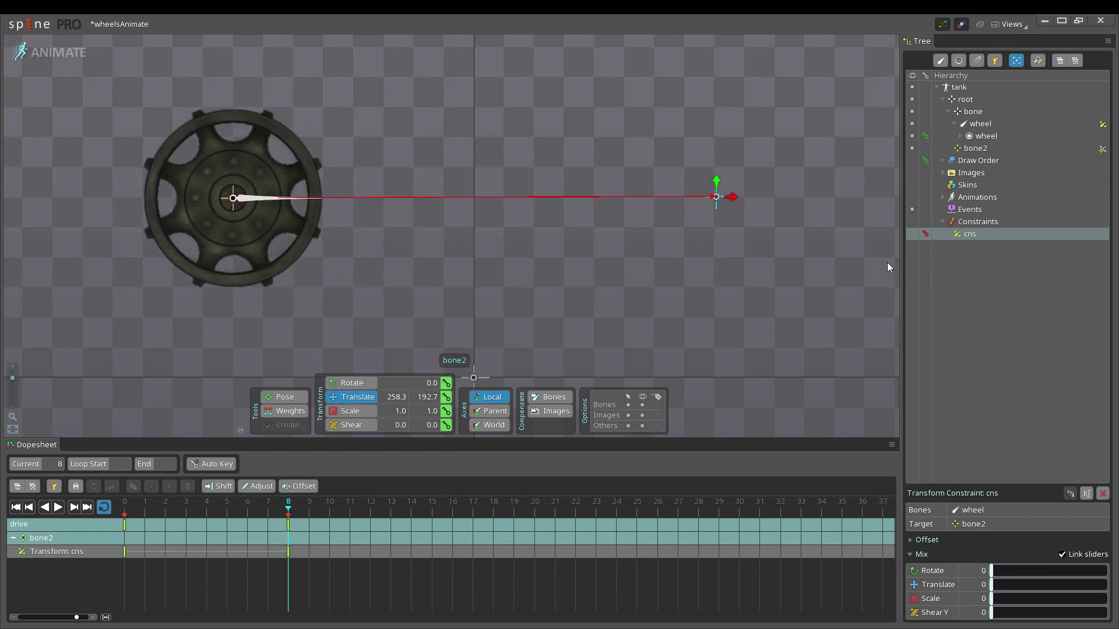
- Copy the frame 0 keys to frame 15, return to frame 0 and play the animation
{"action": "left_click_drag", "start_coordinate": [127, 524], "coordinate": [432, 524]}
{"action": "left_click_drag", "start_coordinate": [250, 505], "coordinate": [100, 512]}
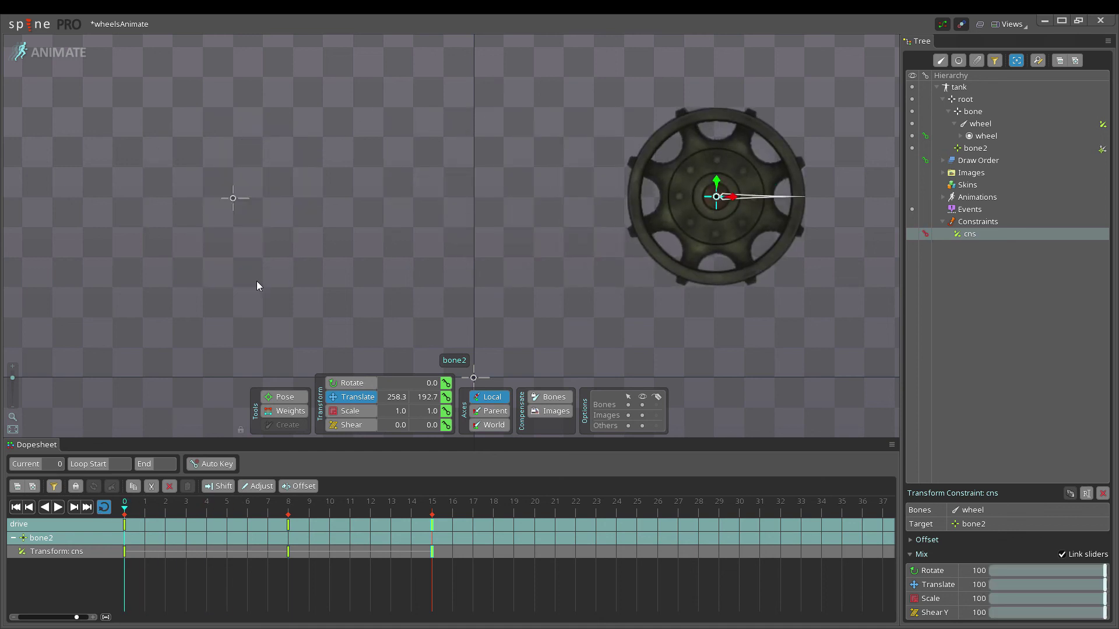
{"action": "key", "text": "space"}
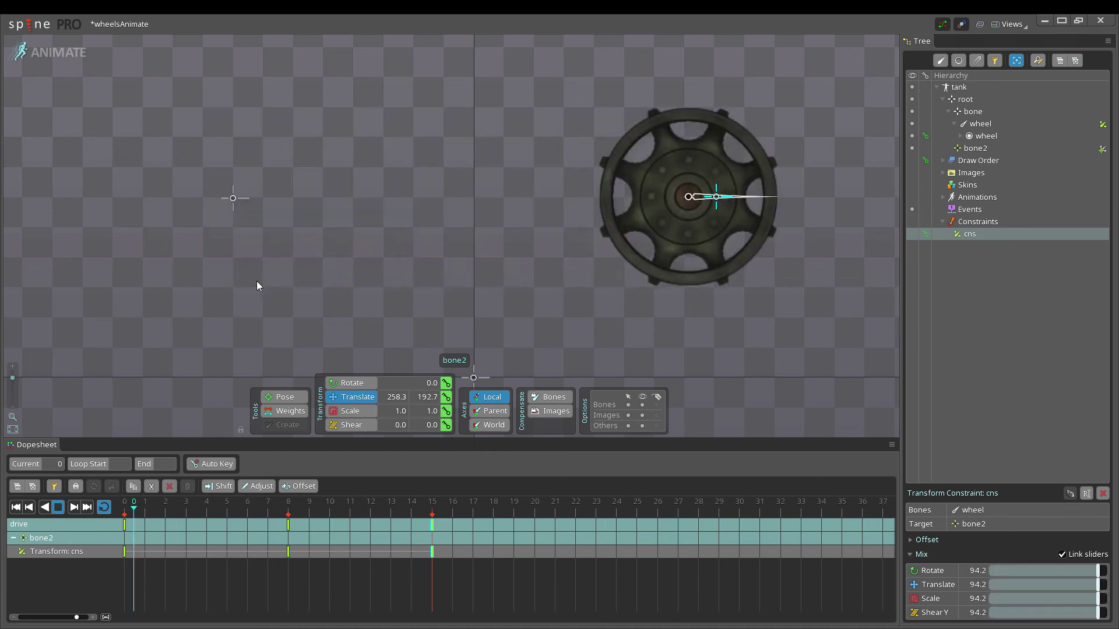